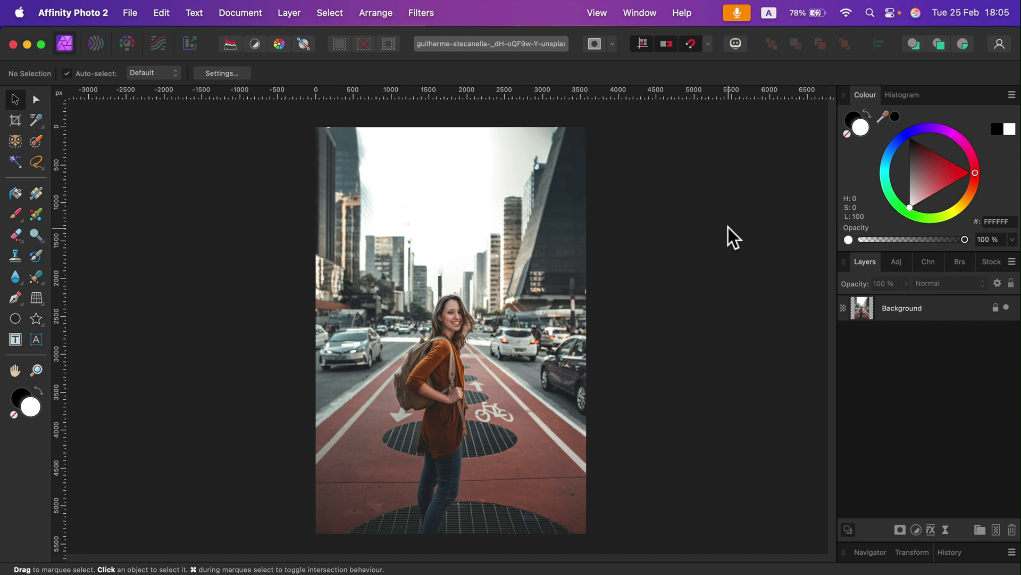
Step: Activate the Background layer and select the woman automatically with Select Subject
key(super+a)
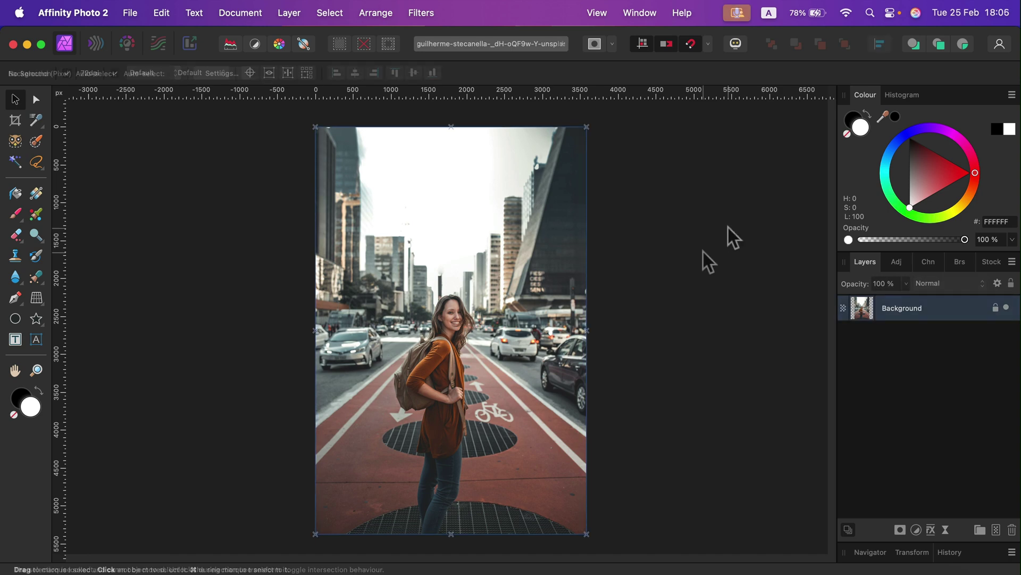
click(331, 12)
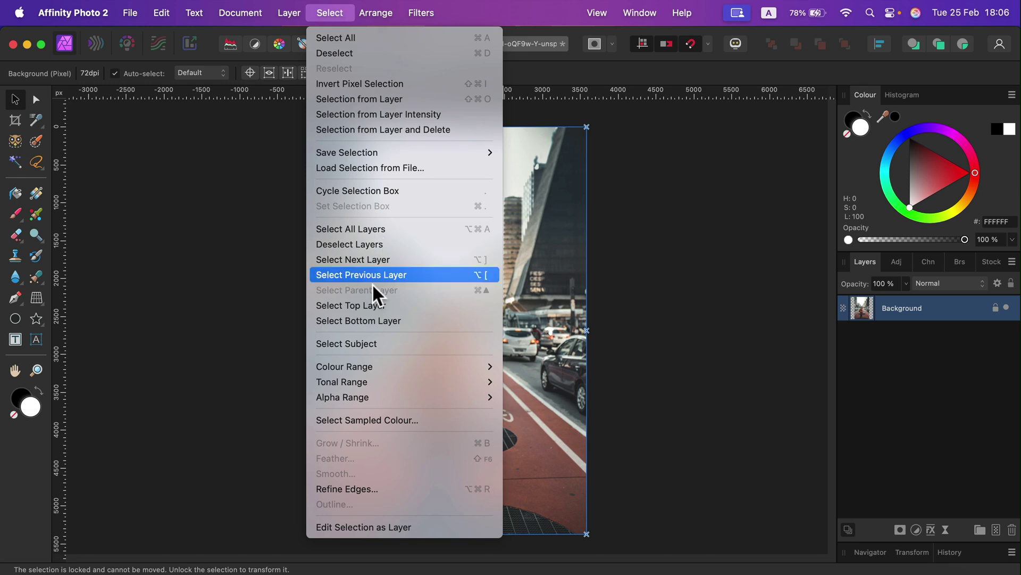
click(356, 341)
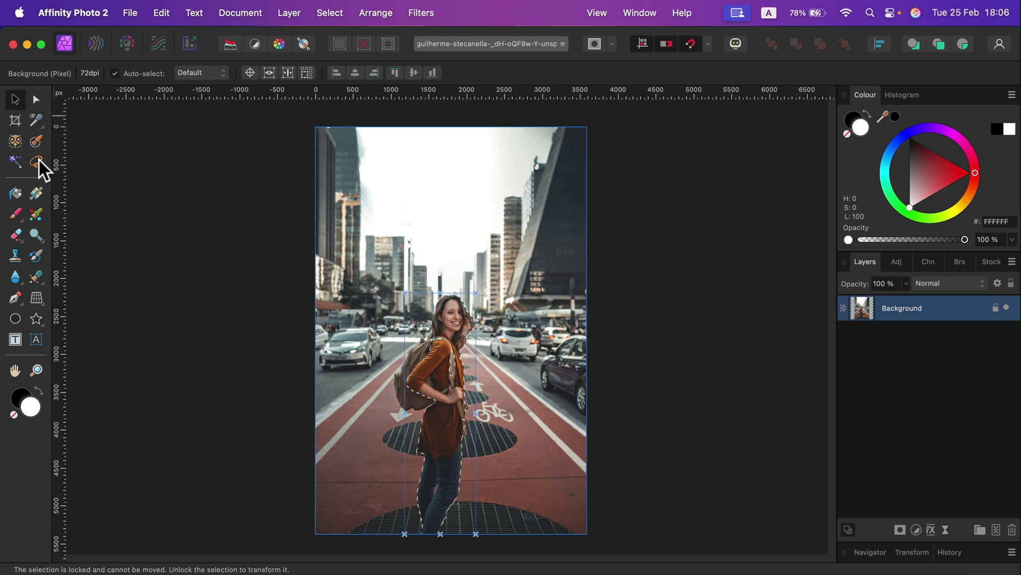
Step: Refine the selection with a 50 px adjustment brush, marking the shoulder strap and backpack as foreground
click(37, 162)
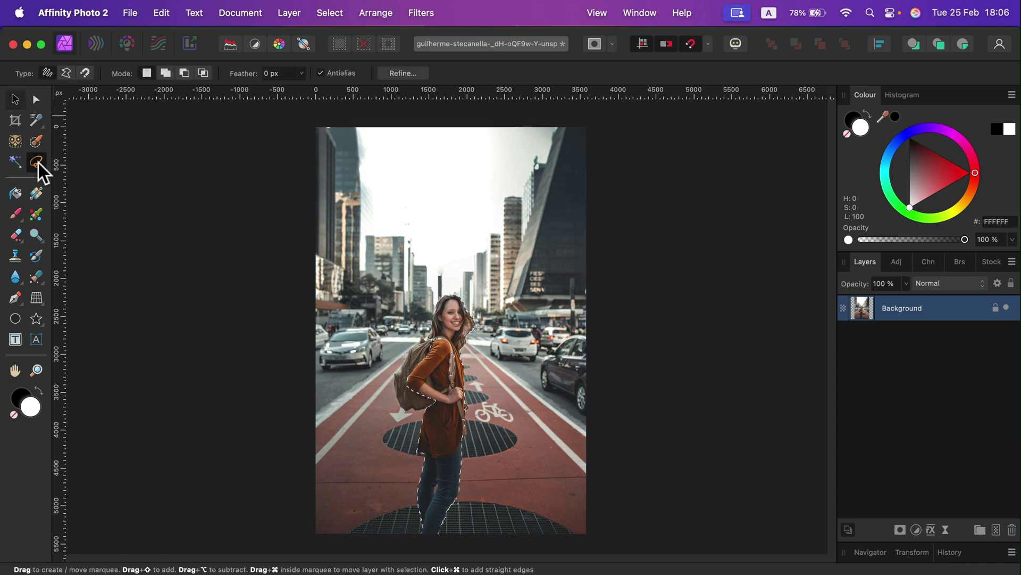
click(402, 74)
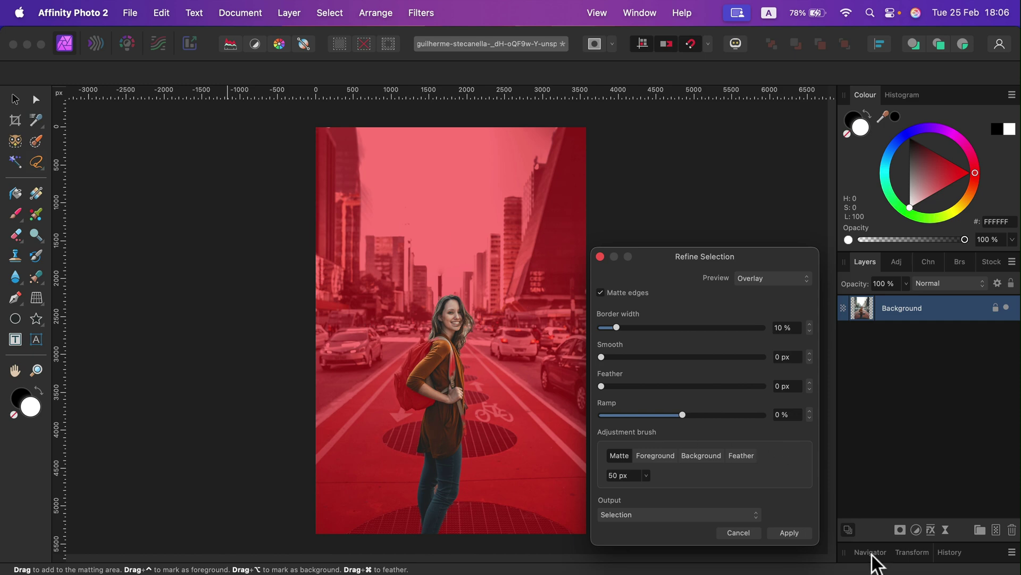
key(super+plus)
key(super+plus)
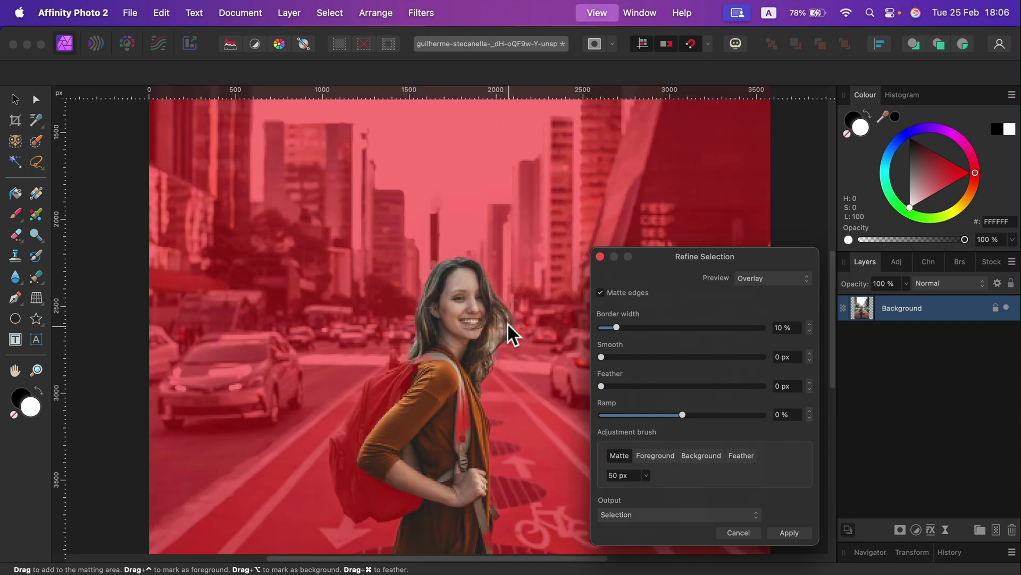
scroll(507, 325, down, 3)
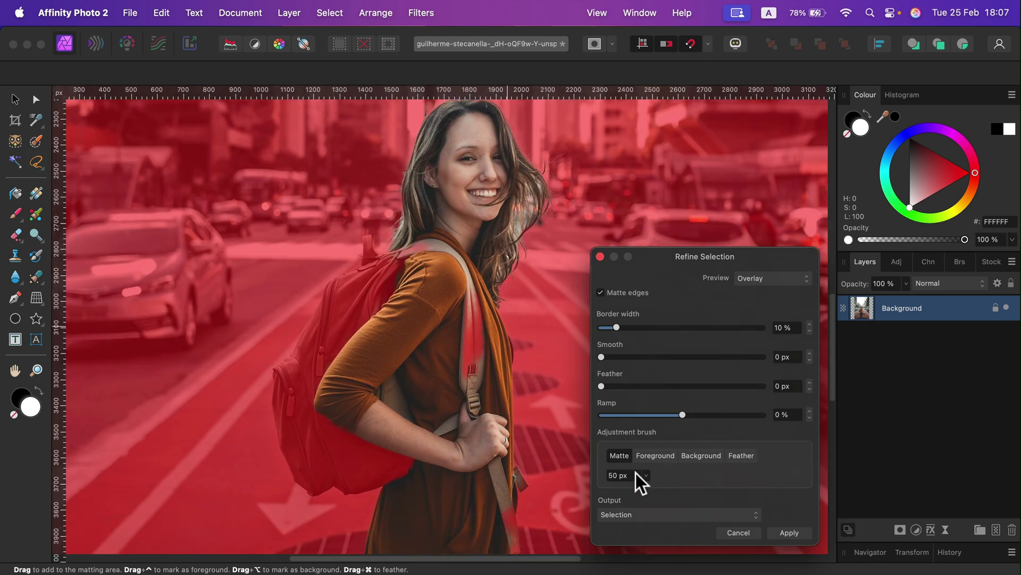
click(656, 457)
click(704, 455)
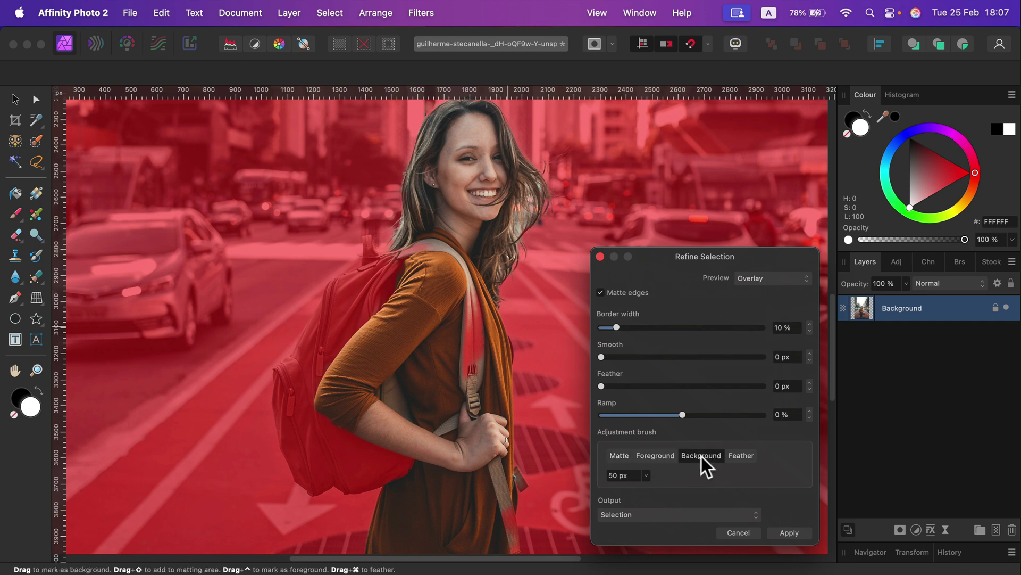
click(653, 455)
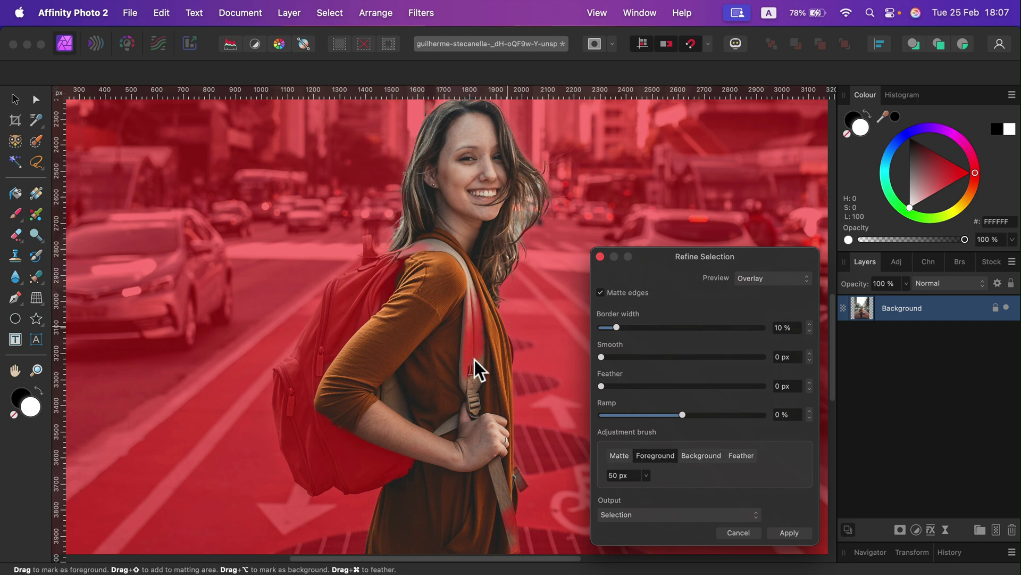
drag(468, 297, 466, 442)
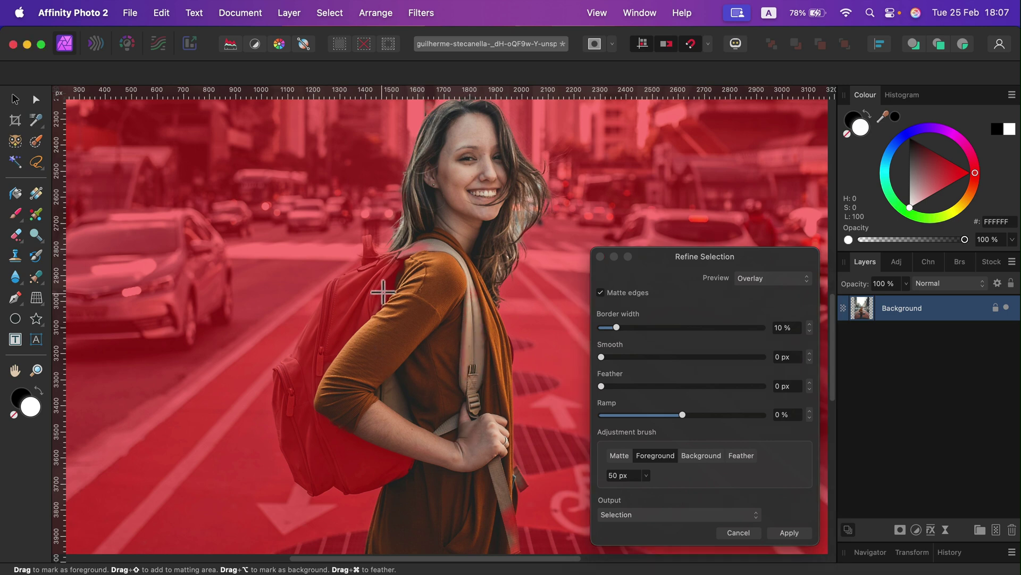
mouse_move(403, 259)
mouse_down()
mouse_move(323, 313)
mouse_move(320, 348)
mouse_move(293, 361)
mouse_move(295, 426)
mouse_up()
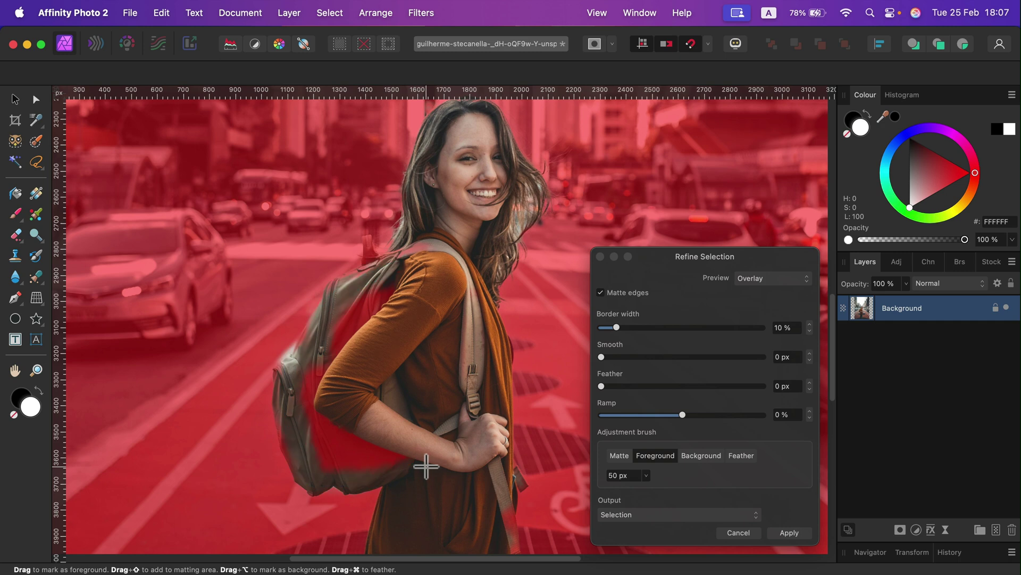
mouse_move(388, 281)
mouse_down()
mouse_move(331, 381)
mouse_move(348, 435)
mouse_move(384, 446)
mouse_up()
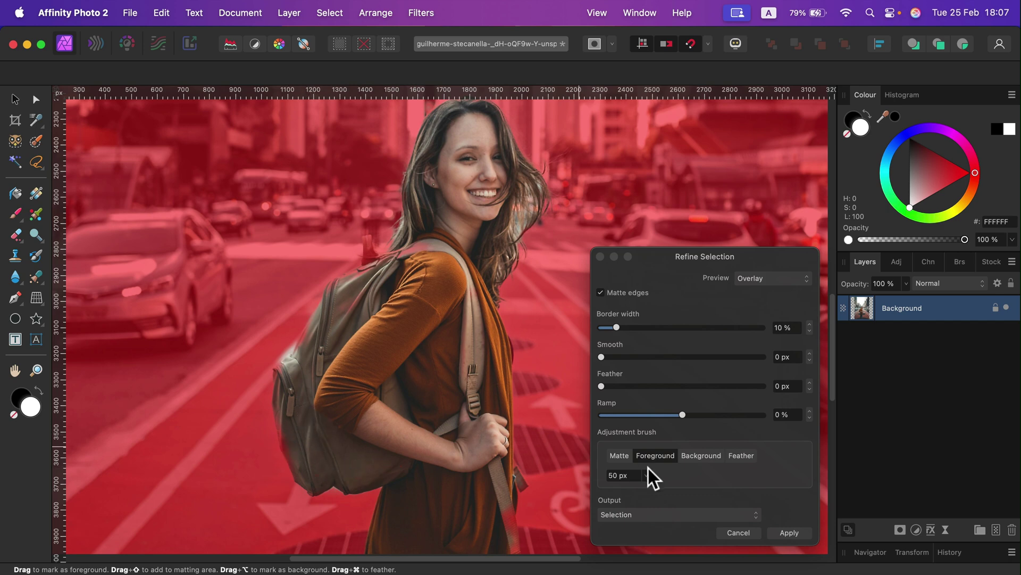
Step: Mark the gap between the woman's legs as background, reducing the adjustment brush to 14 px
click(697, 455)
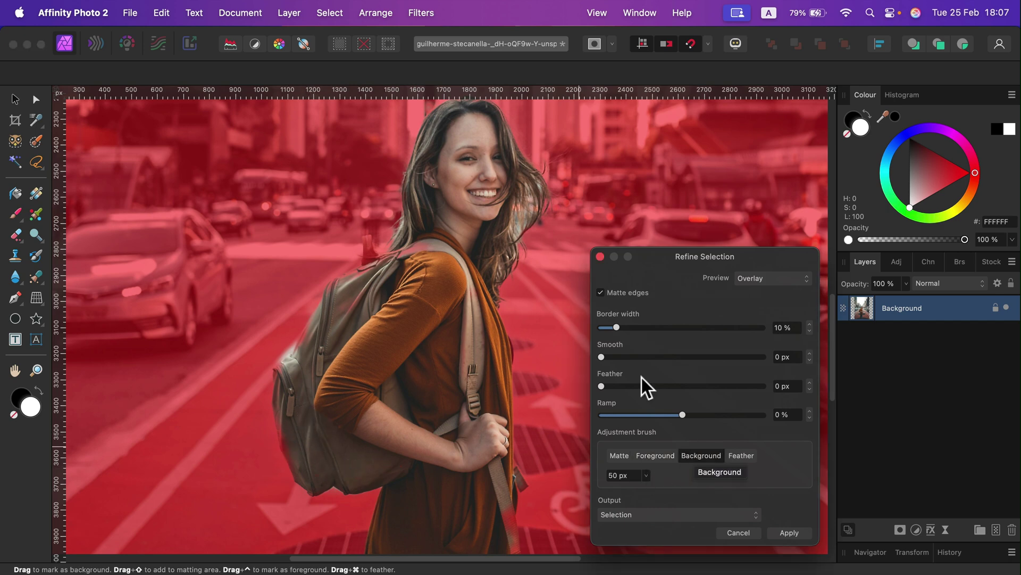
scroll(504, 423, down, 6)
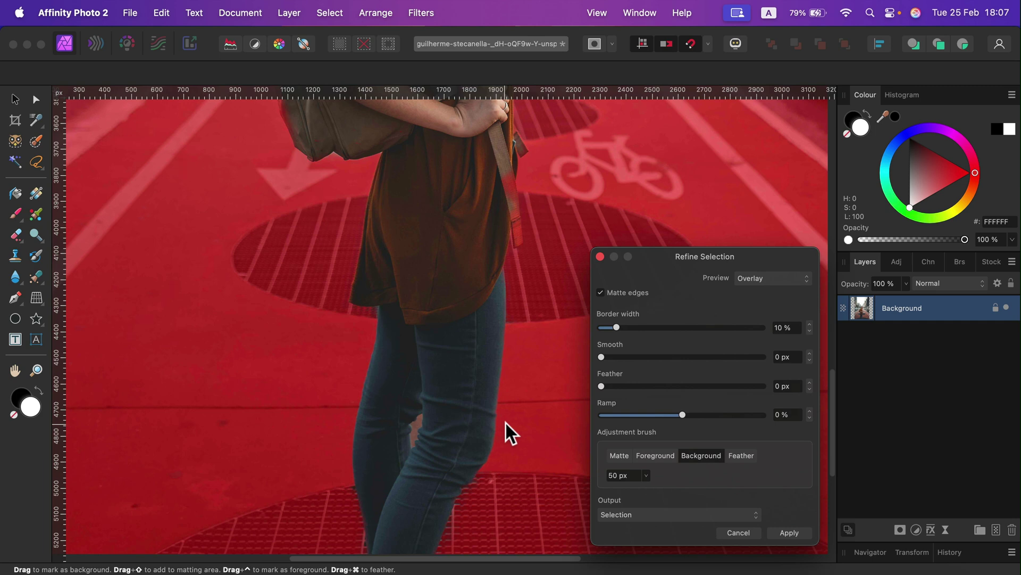
click(417, 425)
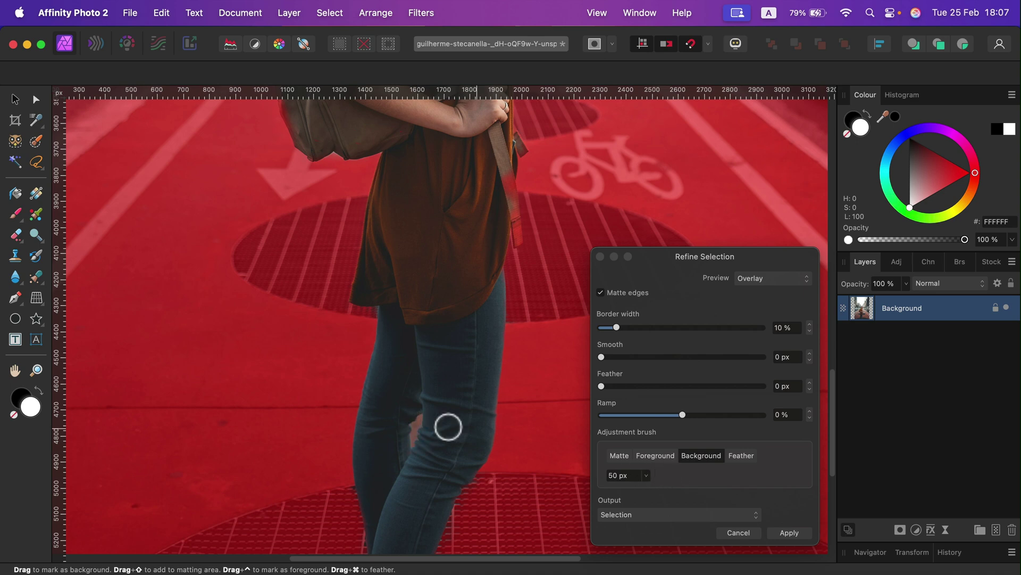
key(bracketleft)
key(bracketleft)
key(bracketleft)
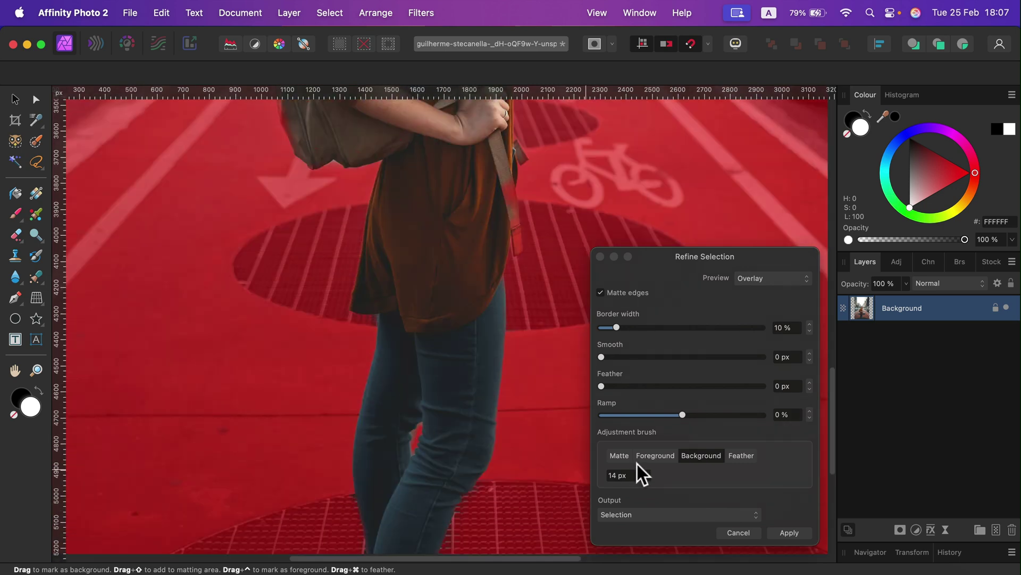
Step: Mark the remaining backpack edges and top handle as foreground, using a 63 px brush and a smaller 39 px brush
click(658, 455)
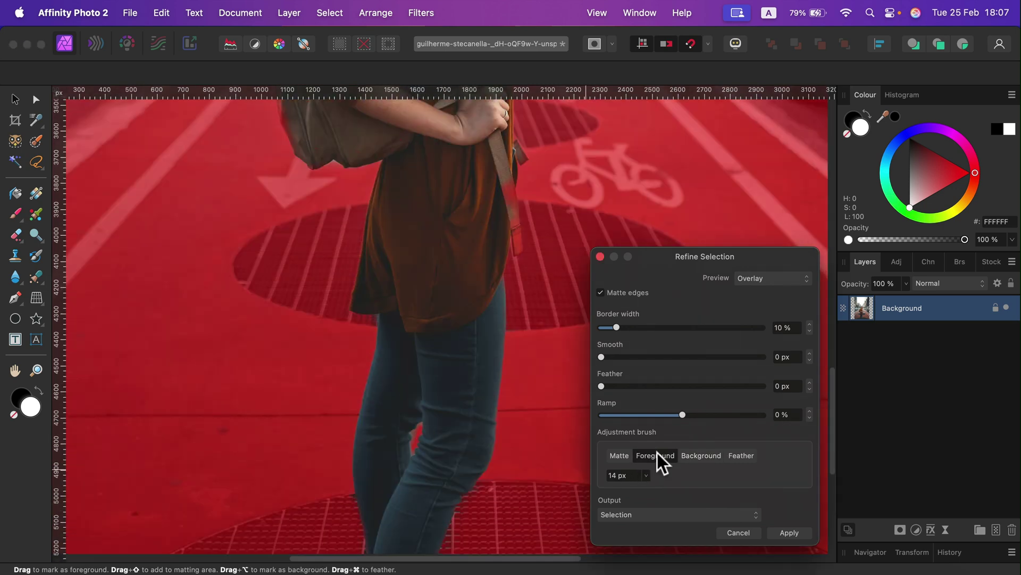
scroll(439, 290, up, 10)
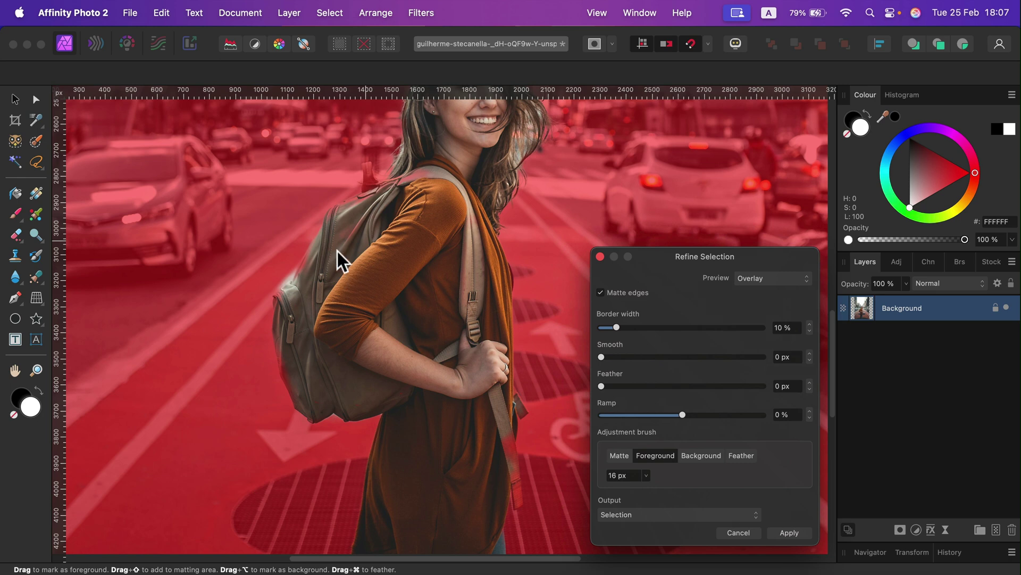
key(bracketright)
key(bracketright)
key(bracketright)
key(bracketright)
key(bracketright)
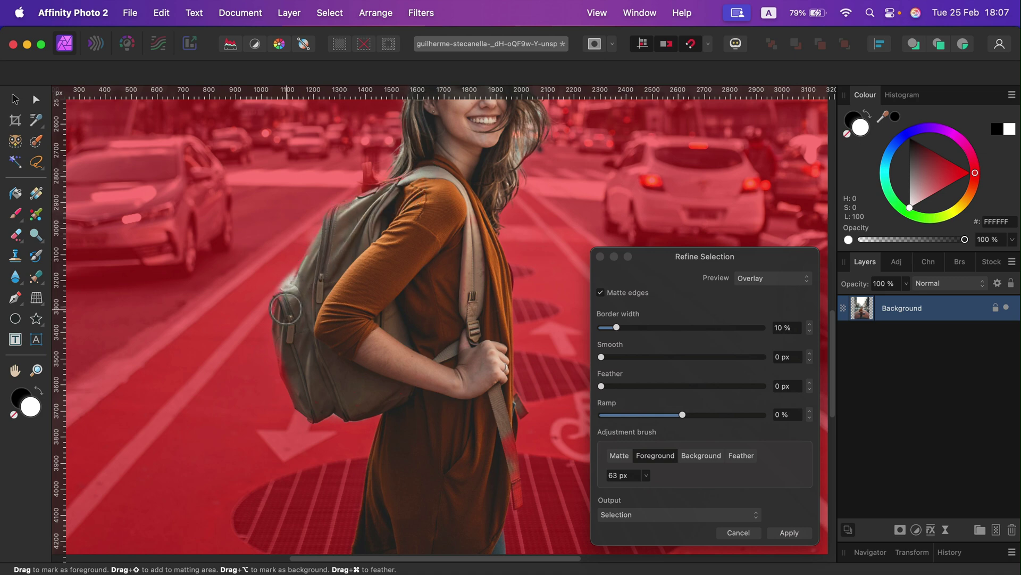
mouse_move(285, 305)
mouse_down()
mouse_move(303, 397)
mouse_move(369, 400)
mouse_move(411, 385)
mouse_move(413, 373)
mouse_move(280, 317)
mouse_move(348, 273)
mouse_move(360, 242)
mouse_move(337, 247)
mouse_move(410, 219)
mouse_move(423, 194)
mouse_move(369, 231)
mouse_move(434, 250)
mouse_move(484, 317)
mouse_move(358, 212)
mouse_up()
scroll(358, 212, up, 3)
key(bracketleft)
key(bracketleft)
Step: Output the refined selection as a new layer with mask and apply it
click(636, 514)
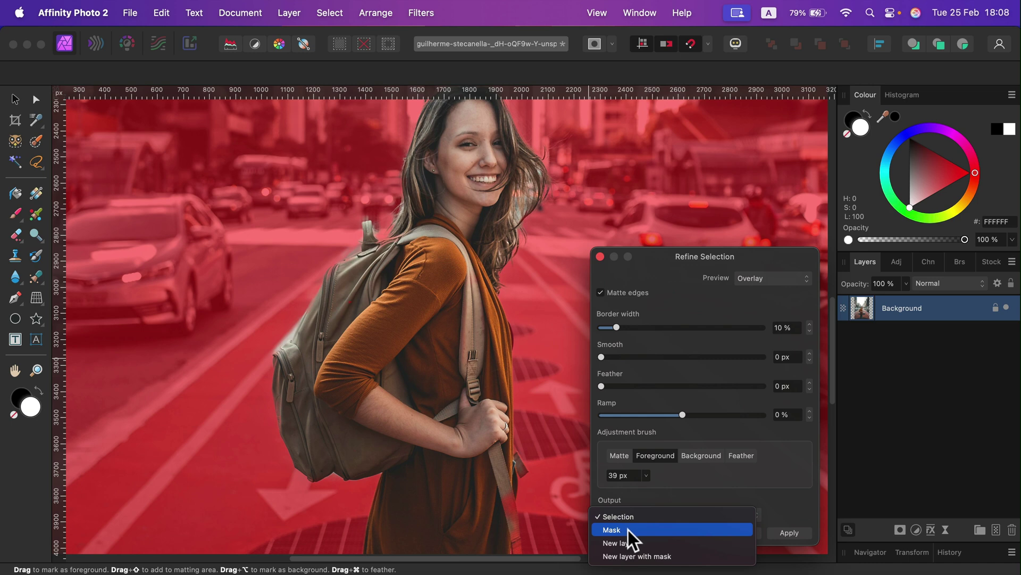
click(652, 558)
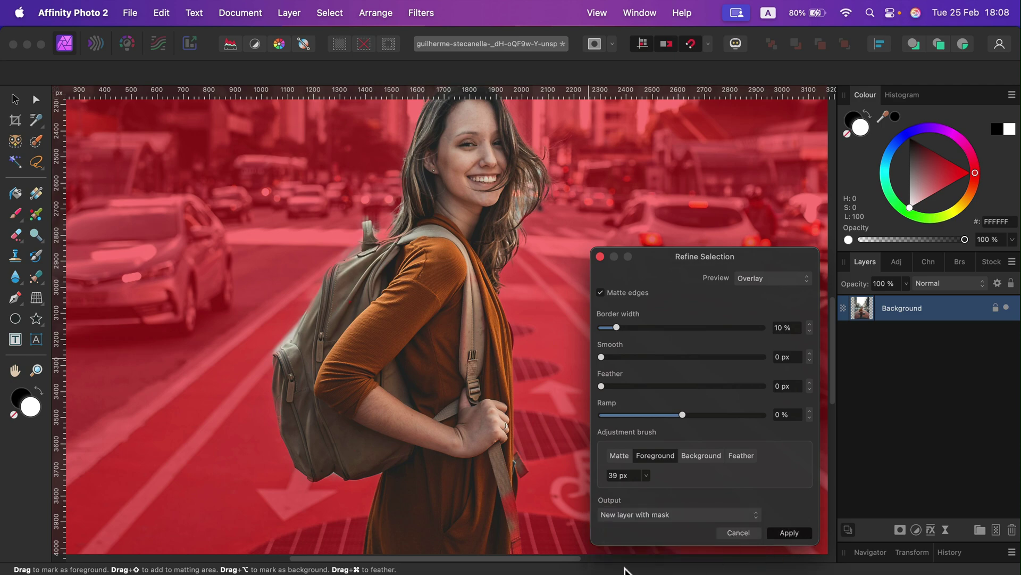
key(Return)
Step: Check the cutout's edges from head to legs and undo the masked layer output
scroll(506, 309, up, 3)
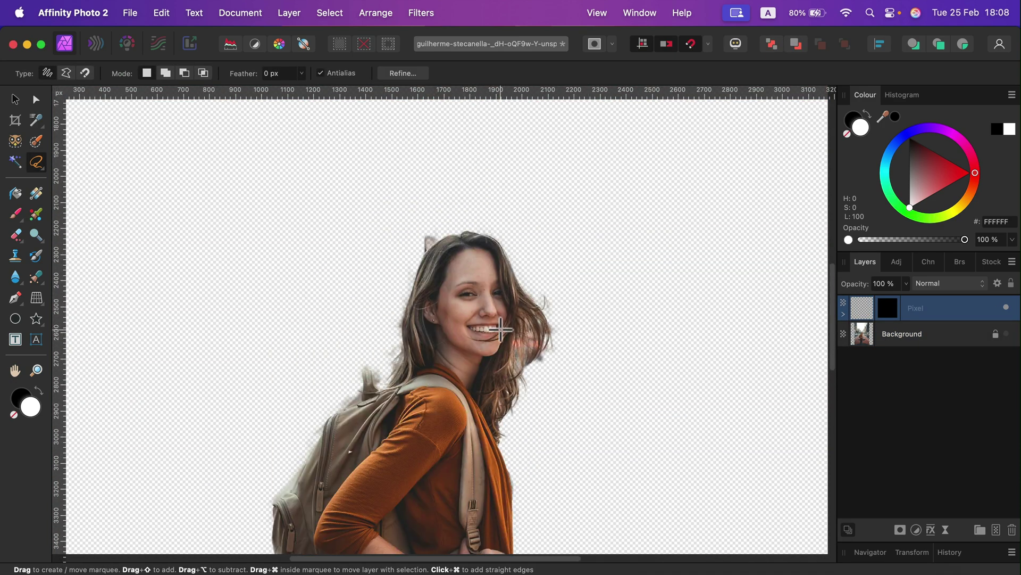
scroll(503, 325, down, 12)
scroll(502, 334, up, 10)
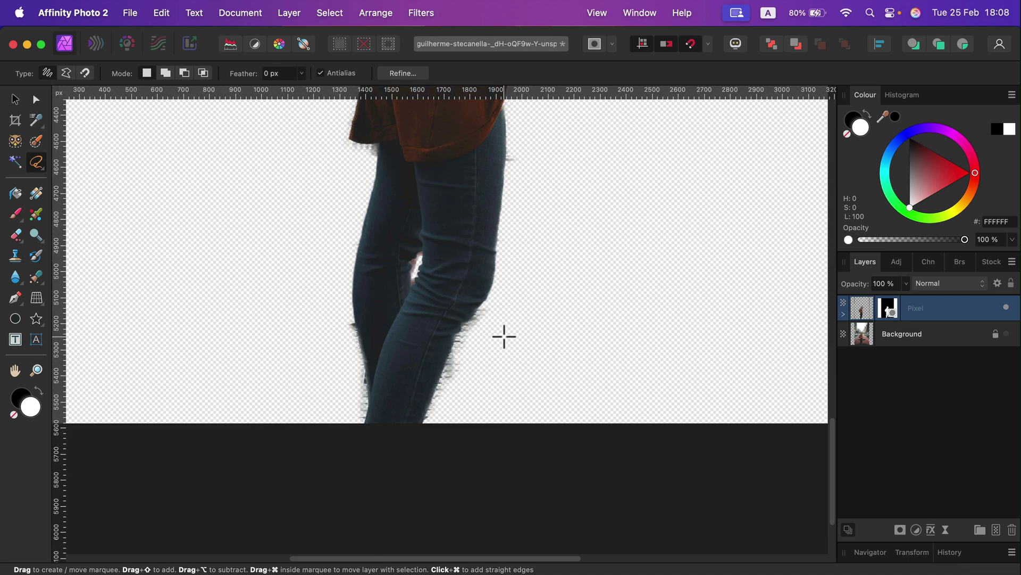
scroll(508, 346, up, 2)
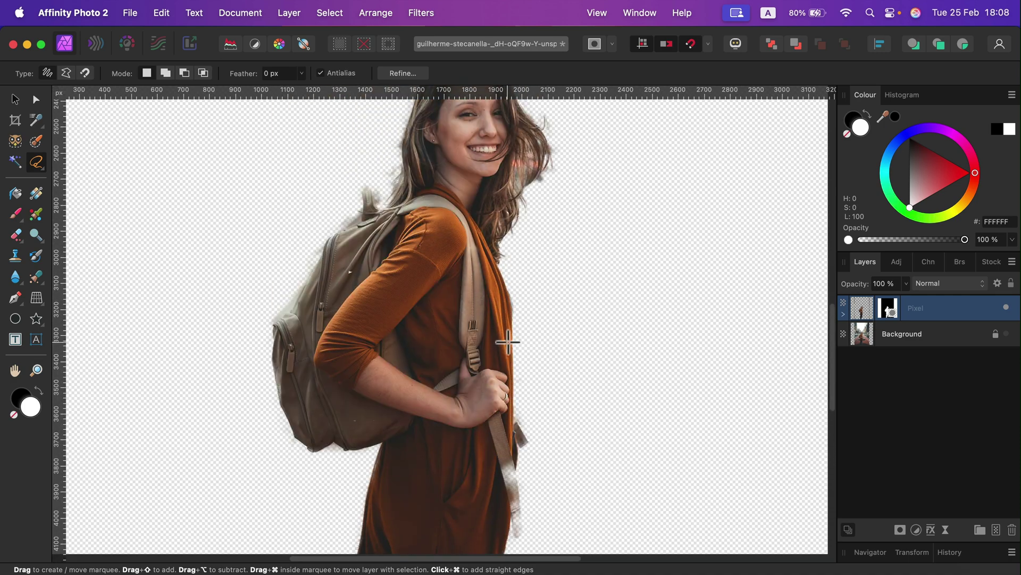
scroll(508, 342, down, 3)
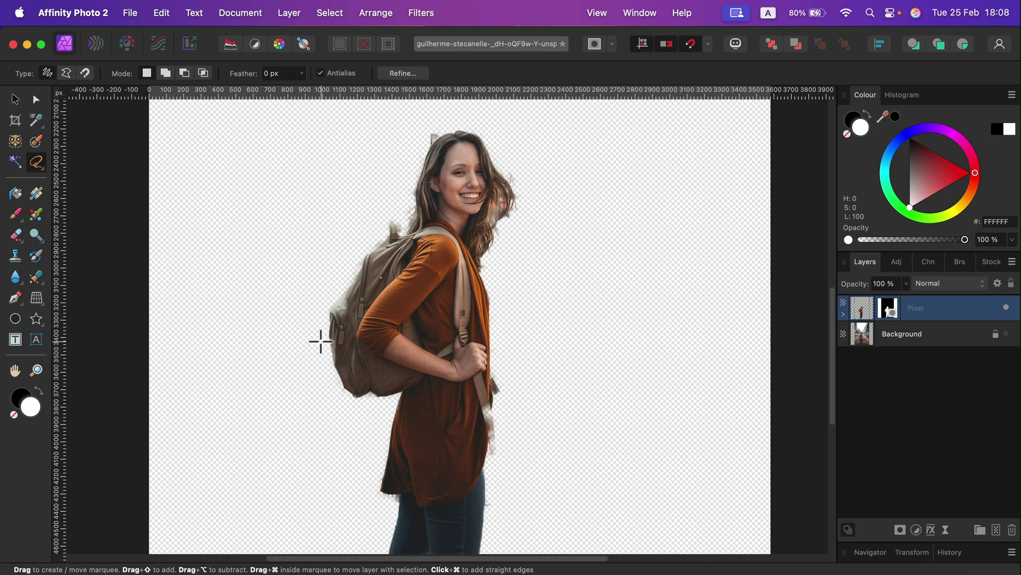
key(super+z)
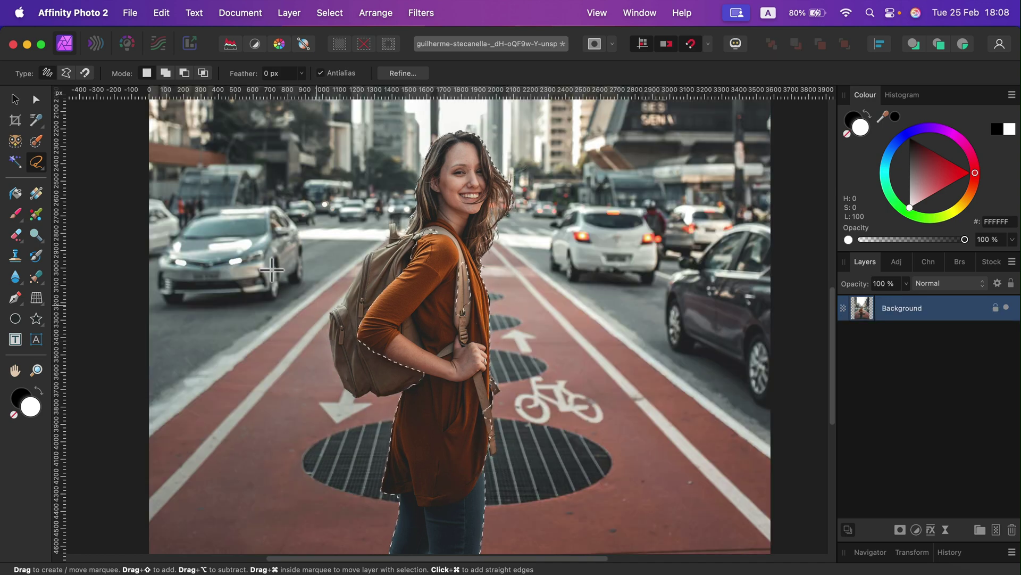
Step: Try to add the upper backpack to the selection with the Selection Brush at 64 px width, and clear the selection
click(33, 140)
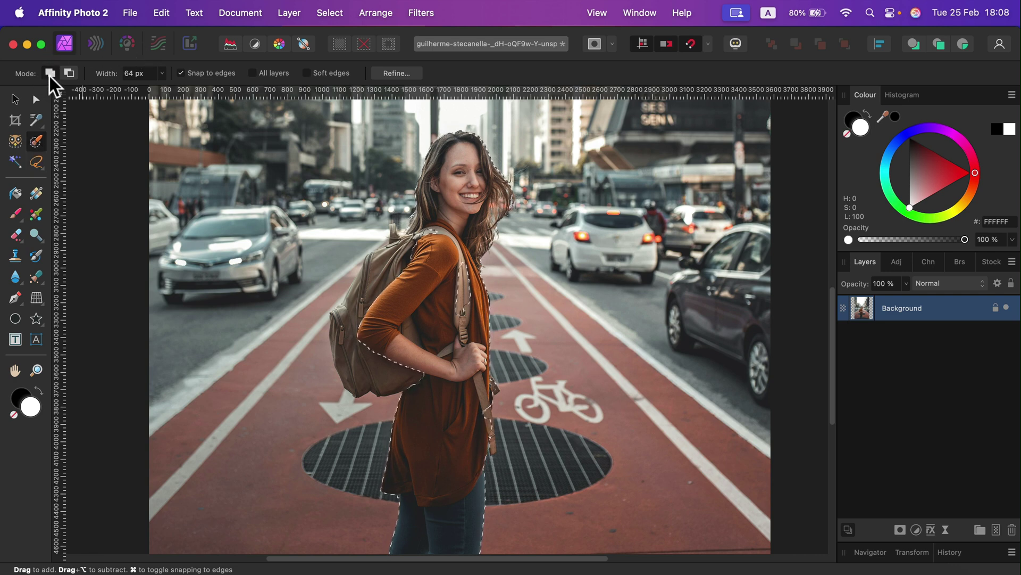
mouse_move(419, 254)
mouse_down()
mouse_move(395, 266)
mouse_move(366, 338)
mouse_move(357, 321)
mouse_move(364, 285)
mouse_up()
key(super+d)
Step: Select the subject automatically again and add the backpack to the selection with the 64 px Selection Brush
click(331, 13)
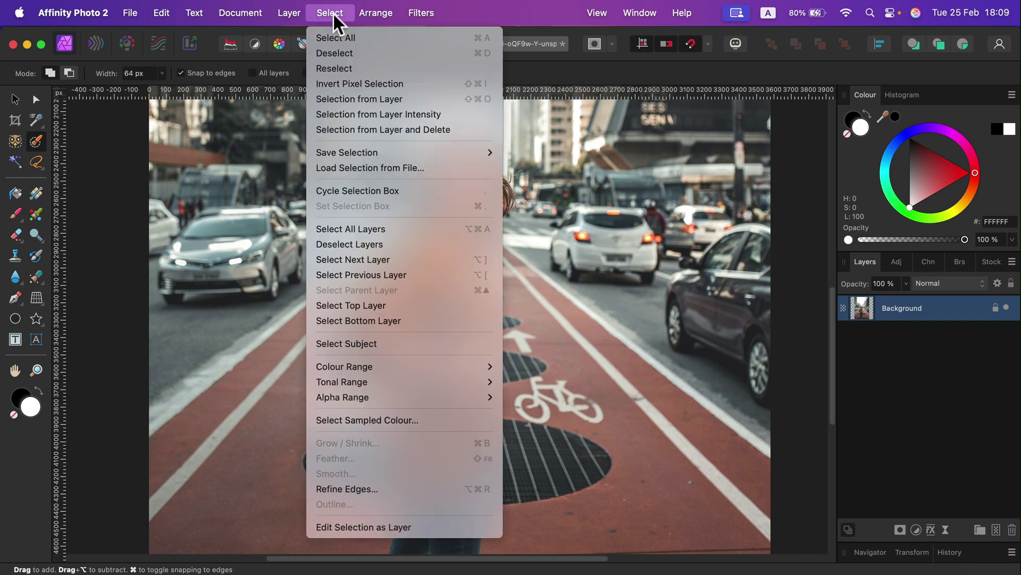
click(341, 344)
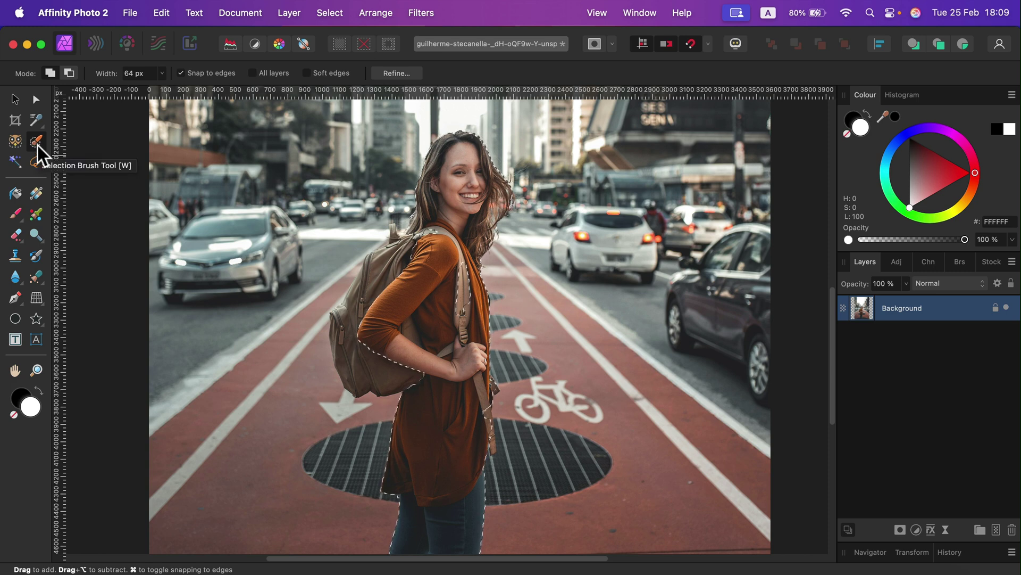
mouse_move(389, 319)
mouse_down()
mouse_move(373, 330)
mouse_move(393, 361)
mouse_move(383, 373)
mouse_move(373, 354)
mouse_up()
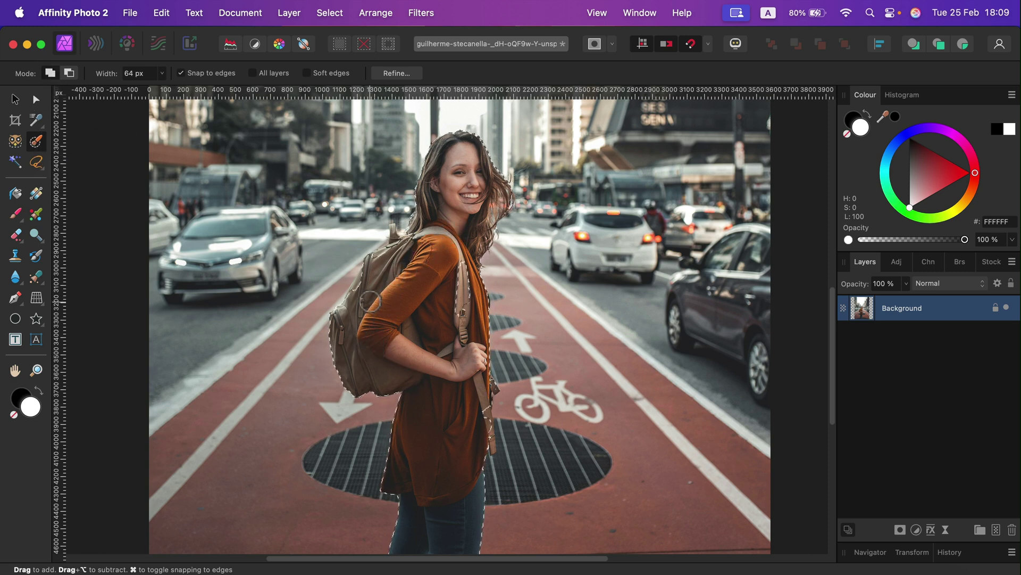